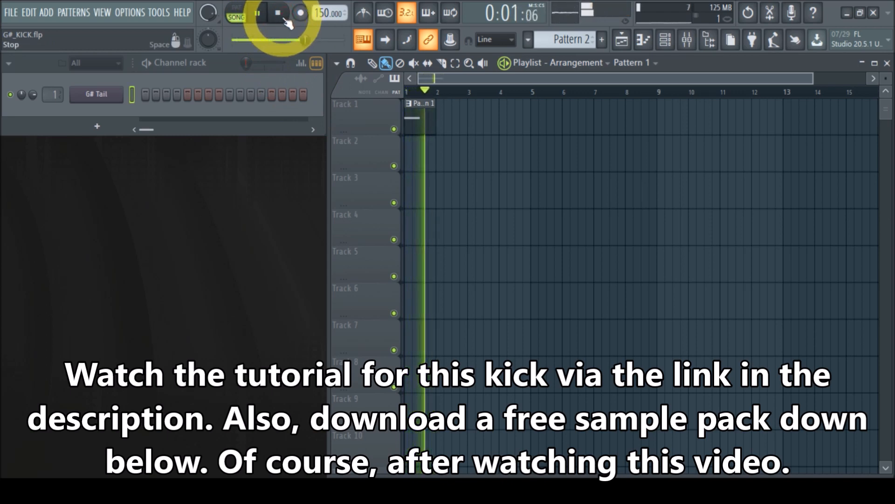
Stop playback, select the playlist range from 1:01:00 to 1:09:00, and close the playlist
{"action": "left_click", "coordinate": [280, 15]}
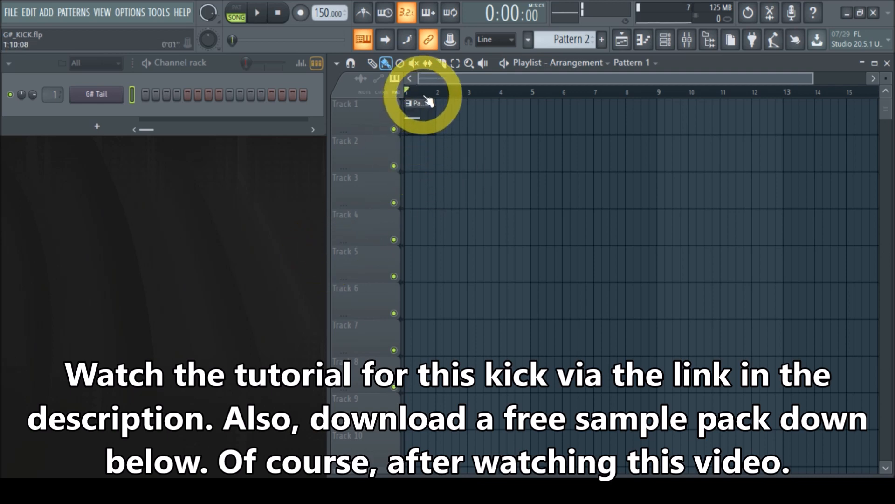
{"action": "left_click_drag", "start_coordinate": [424, 96], "coordinate": [384, 96]}
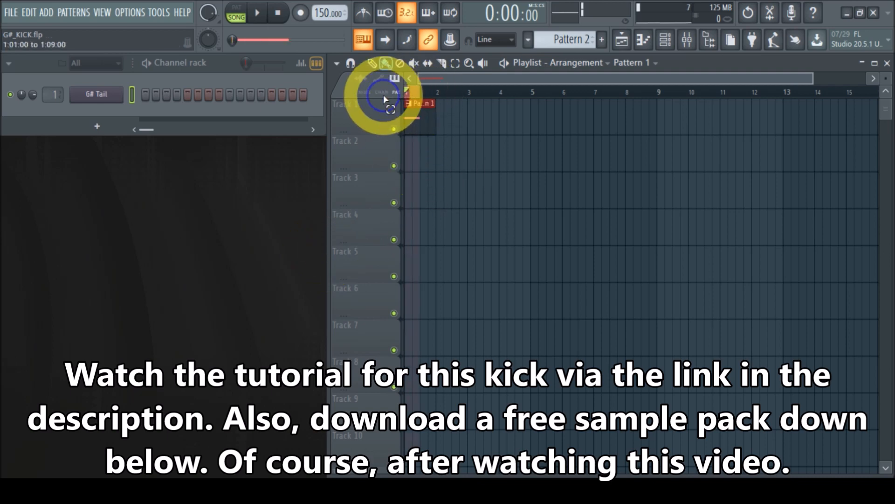
{"action": "left_click", "coordinate": [887, 64]}
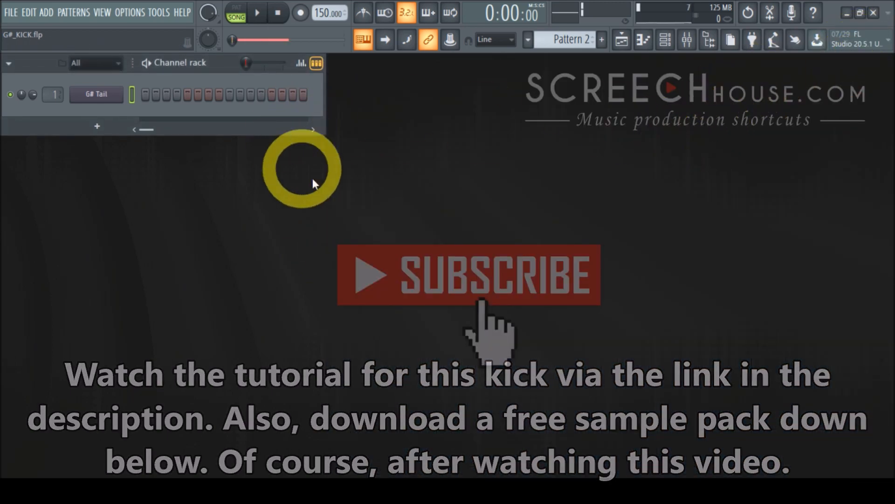
Show the Mixer and check the 3x Osc settings of the G# Tail channel
{"action": "left_click", "coordinate": [102, 13]}
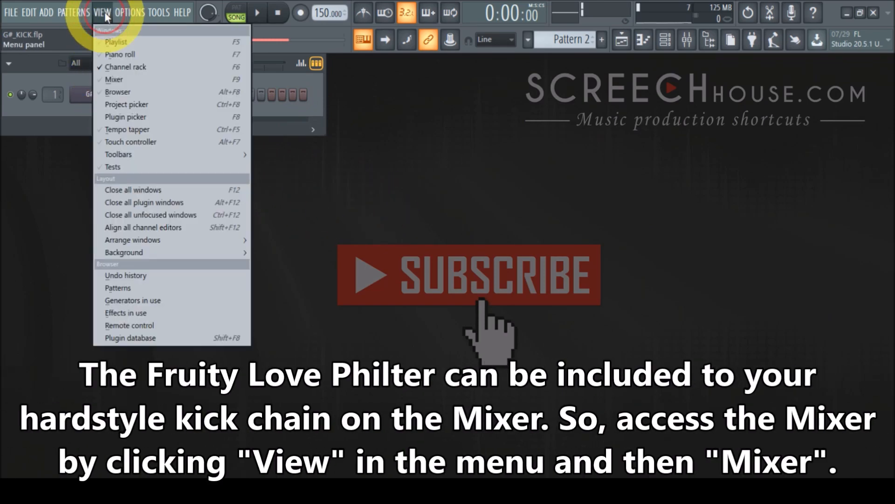
{"action": "left_click", "coordinate": [129, 80]}
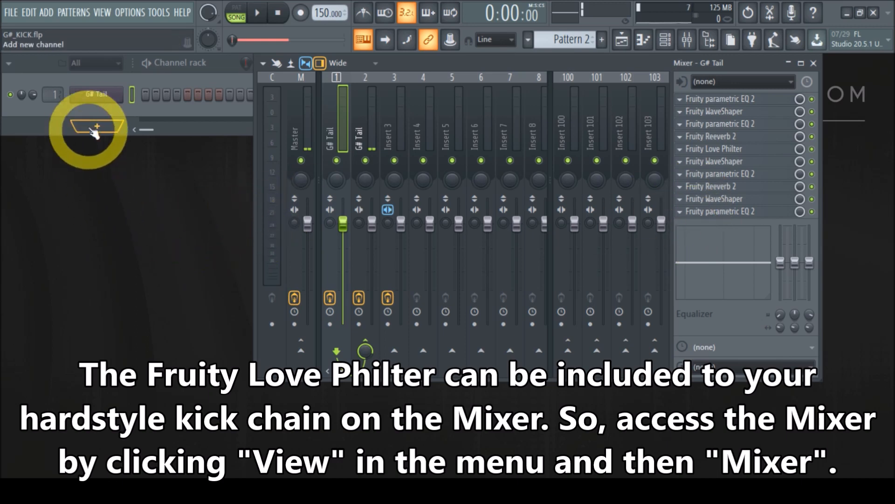
{"action": "left_click", "coordinate": [91, 95]}
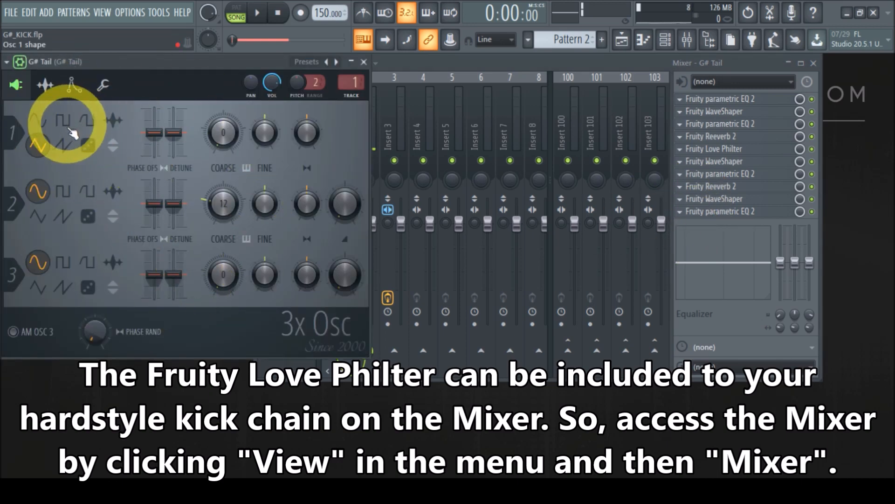
{"action": "left_click", "coordinate": [364, 62]}
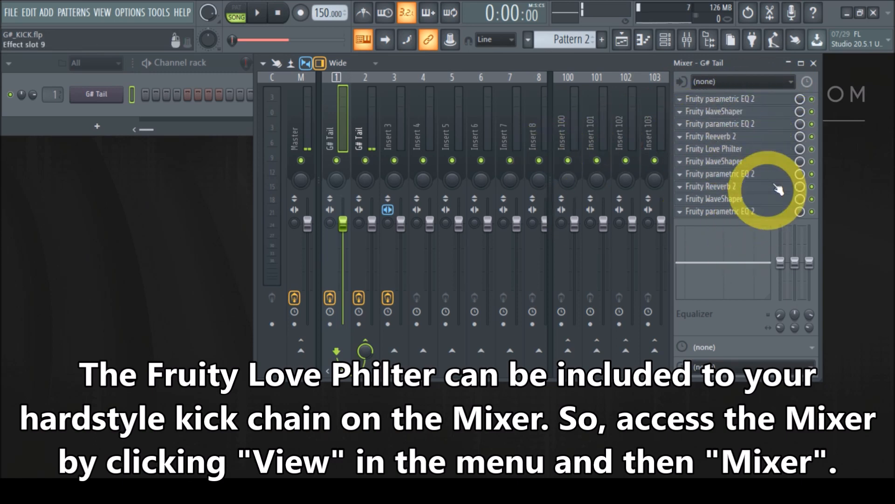
Open Fruity Love Philter on the G# Tail insert and set filter unit 2 to the BP filter type
{"action": "left_click", "coordinate": [741, 150]}
{"action": "left_click_drag", "start_coordinate": [562, 64], "coordinate": [359, 62]}
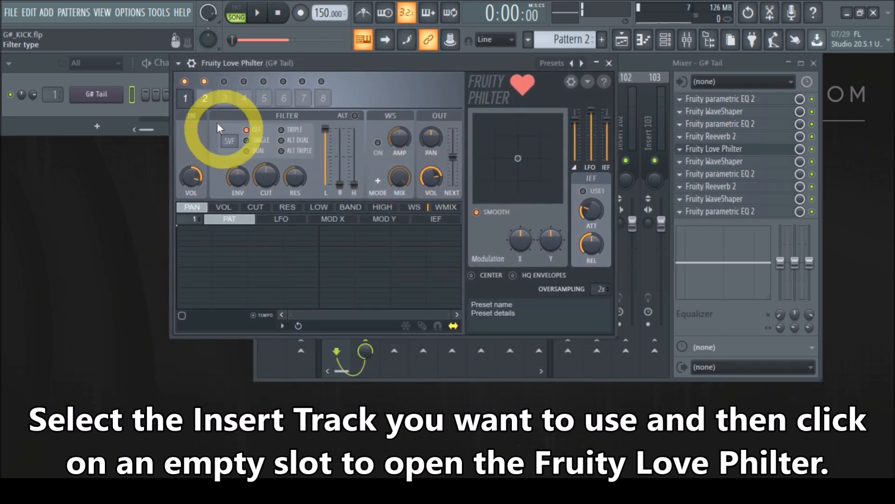
{"action": "left_click", "coordinate": [204, 98]}
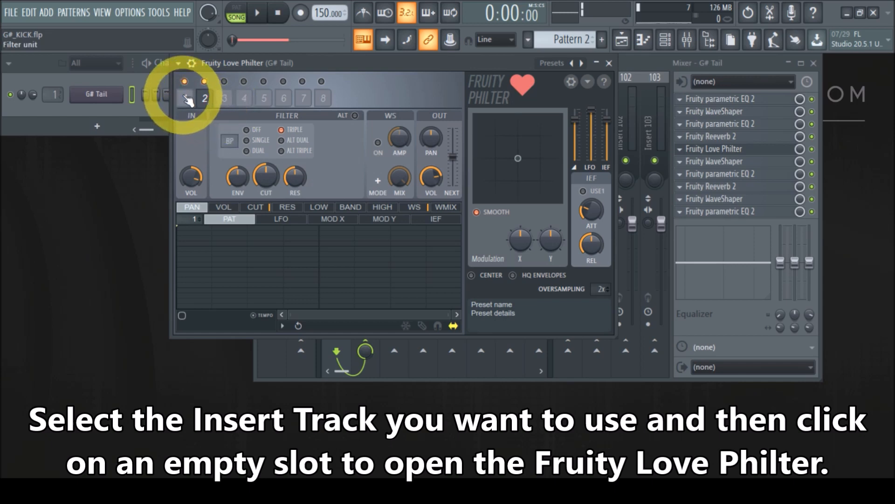
{"action": "left_click", "coordinate": [187, 99]}
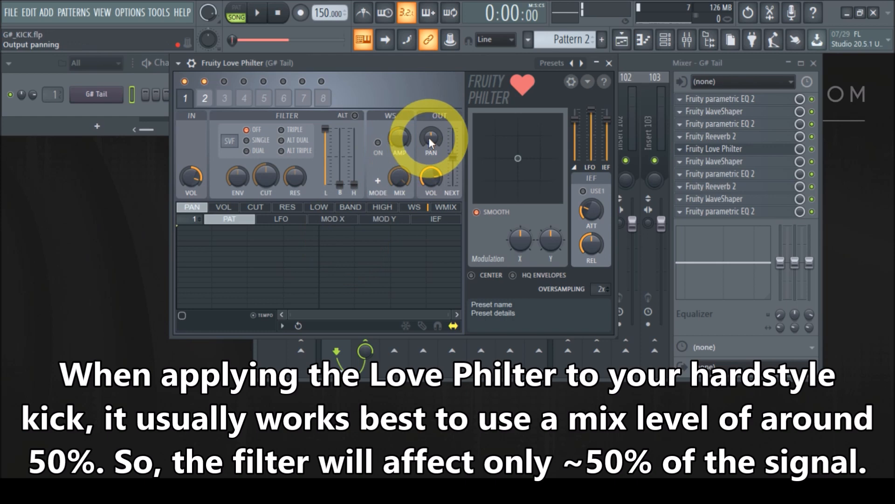
{"action": "left_click", "coordinate": [189, 99]}
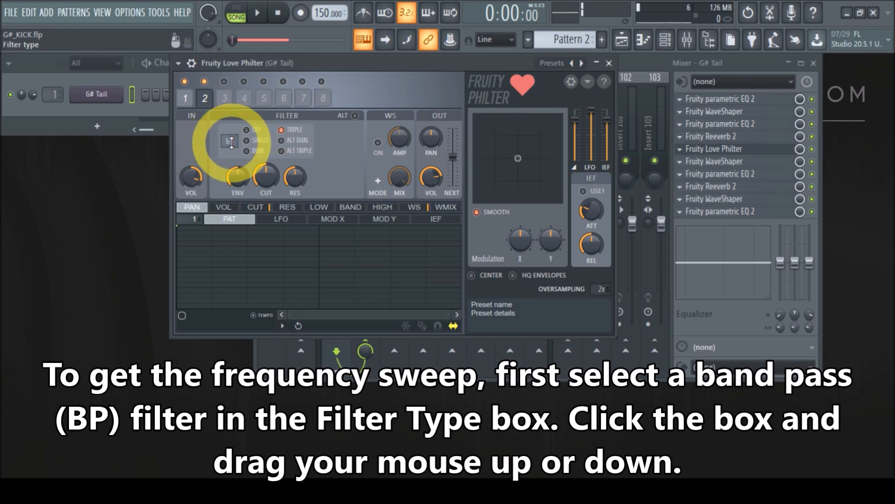
{"action": "mouse_move", "coordinate": [230, 141]}
{"action": "left_mouse_down"}
{"action": "mouse_move", "coordinate": [224, 96]}
{"action": "mouse_move", "coordinate": [224, 202]}
{"action": "mouse_move", "coordinate": [210, 213]}
{"action": "mouse_move", "coordinate": [237, 146]}
{"action": "left_mouse_up"}
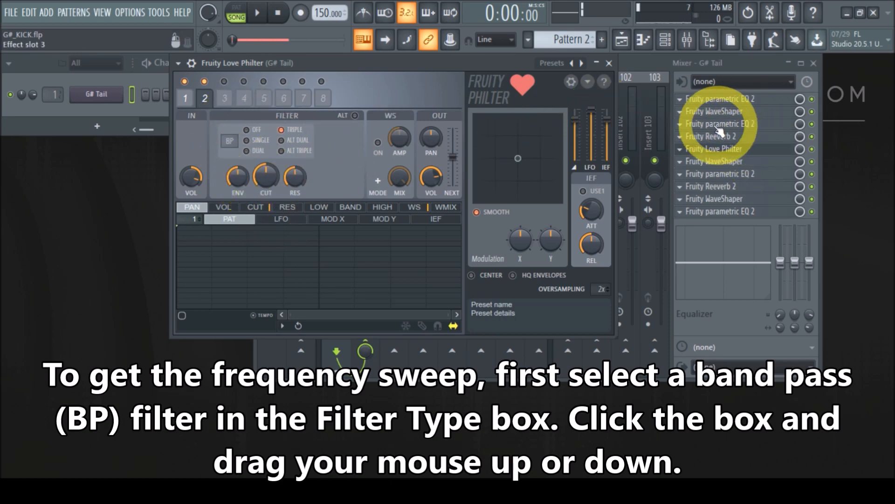
Examine the band 4 bell curve in the third effect slot's Fruity parametric EQ 2
{"action": "left_click", "coordinate": [744, 125]}
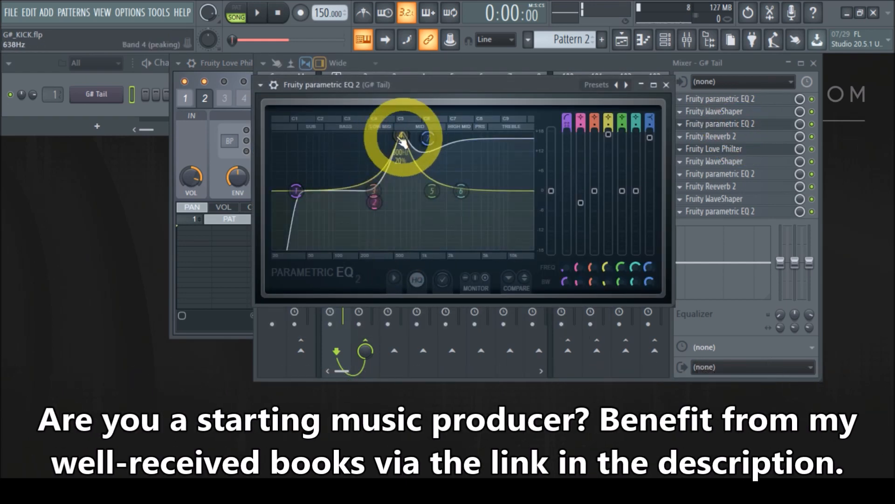
{"action": "left_click_drag", "start_coordinate": [411, 85], "coordinate": [584, 82]}
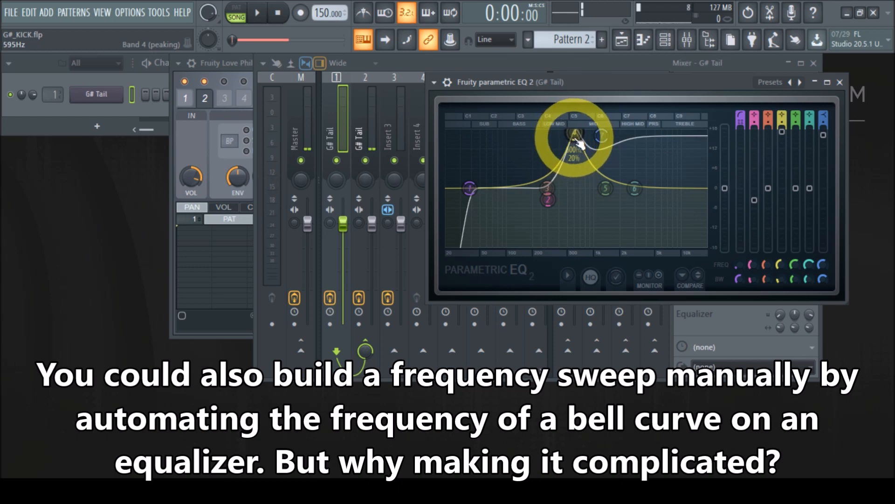
{"action": "left_click", "coordinate": [840, 82]}
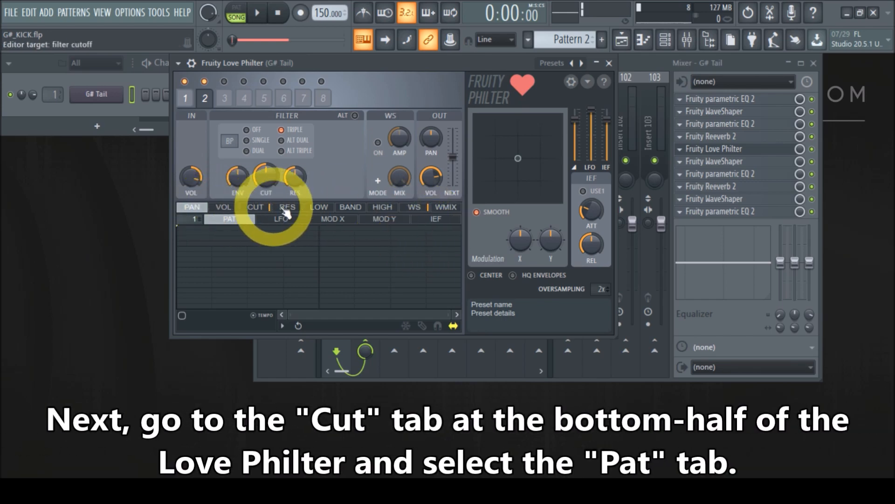
During playback, shape filter 2's cutoff pattern envelope as a descending curve from about 1% at the first point to about -45% at the second
{"action": "left_click", "coordinate": [256, 211]}
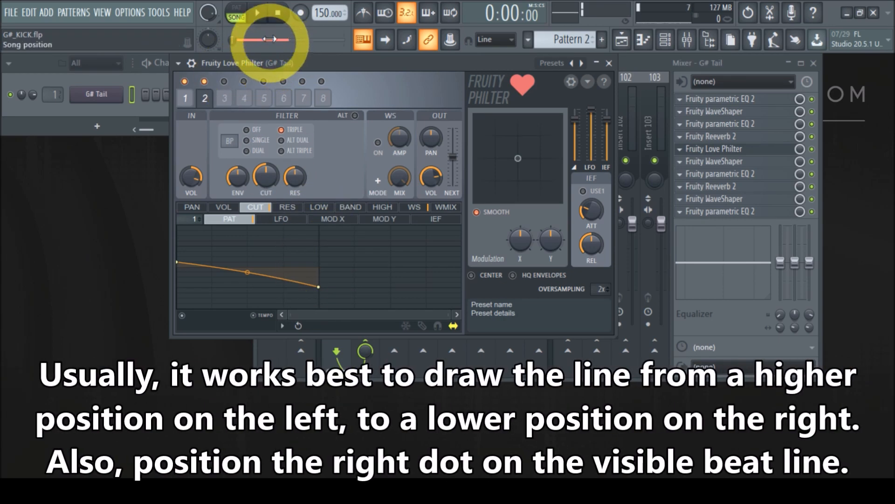
{"action": "left_click", "coordinate": [259, 15]}
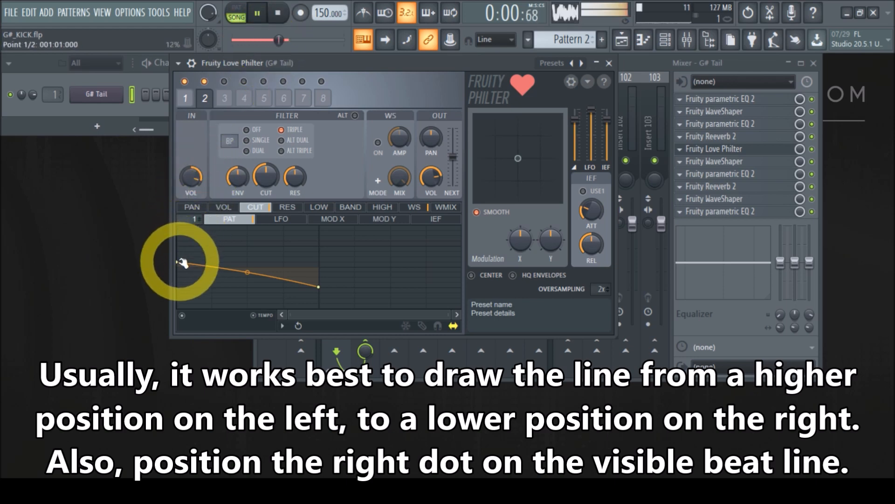
{"action": "mouse_move", "coordinate": [182, 264]}
{"action": "left_mouse_down"}
{"action": "mouse_move", "coordinate": [186, 229]}
{"action": "mouse_move", "coordinate": [183, 285]}
{"action": "mouse_move", "coordinate": [178, 266]}
{"action": "left_mouse_up"}
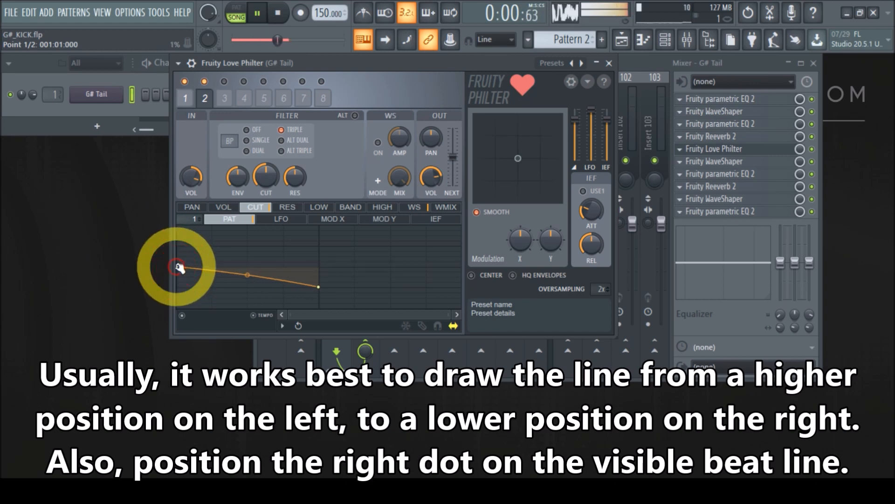
{"action": "mouse_move", "coordinate": [319, 286]}
{"action": "left_mouse_down"}
{"action": "mouse_move", "coordinate": [310, 242]}
{"action": "mouse_move", "coordinate": [316, 311]}
{"action": "mouse_move", "coordinate": [322, 288]}
{"action": "left_mouse_up"}
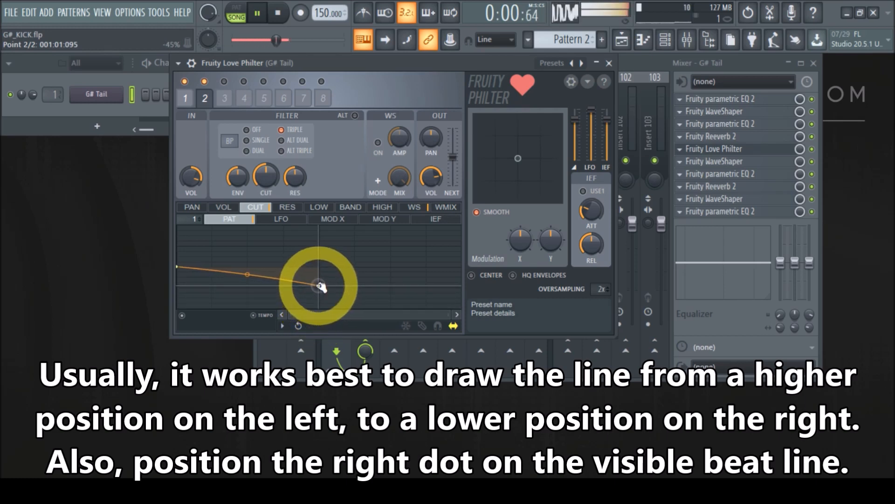
{"action": "mouse_move", "coordinate": [247, 274]}
{"action": "left_mouse_down"}
{"action": "mouse_move", "coordinate": [240, 304]}
{"action": "mouse_move", "coordinate": [250, 326]}
{"action": "mouse_move", "coordinate": [247, 379]}
{"action": "mouse_move", "coordinate": [278, 171]}
{"action": "mouse_move", "coordinate": [247, 274]}
{"action": "left_mouse_up"}
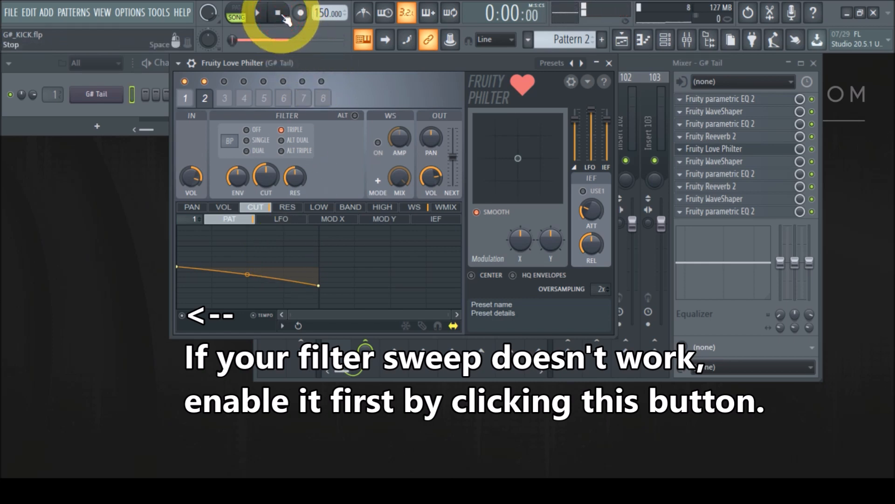
Audition the alternate triple and dual filter modes on filter 2 while the kick plays
{"action": "left_click", "coordinate": [294, 271]}
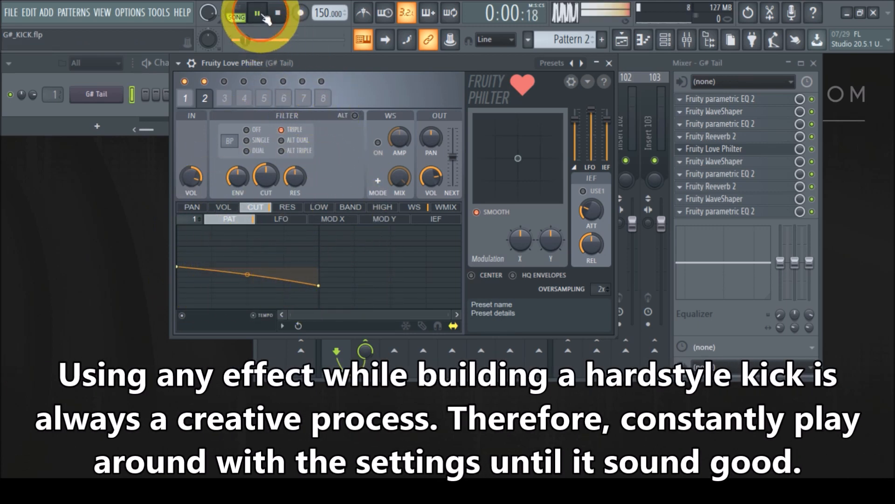
{"action": "left_click", "coordinate": [285, 141]}
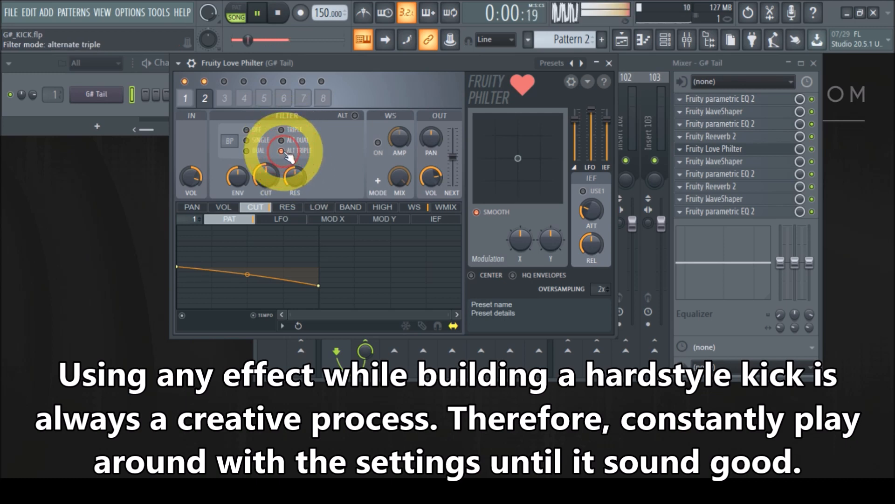
{"action": "left_click", "coordinate": [256, 154]}
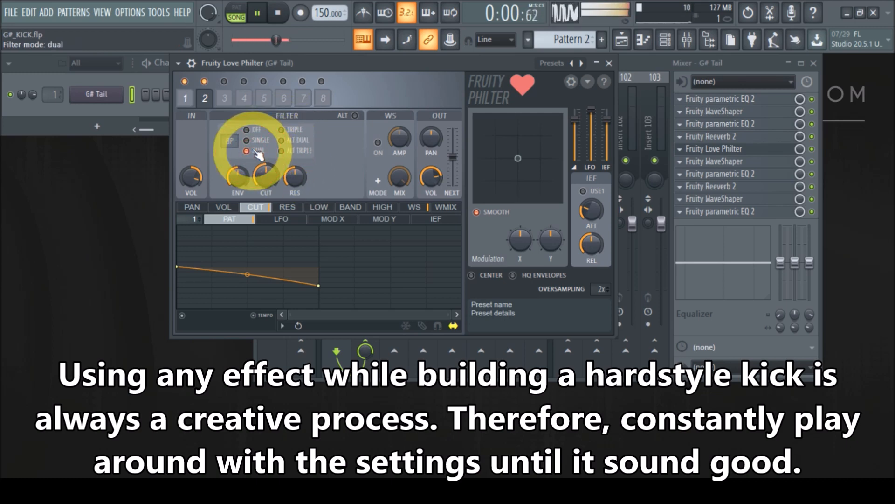
{"action": "left_click", "coordinate": [248, 130]}
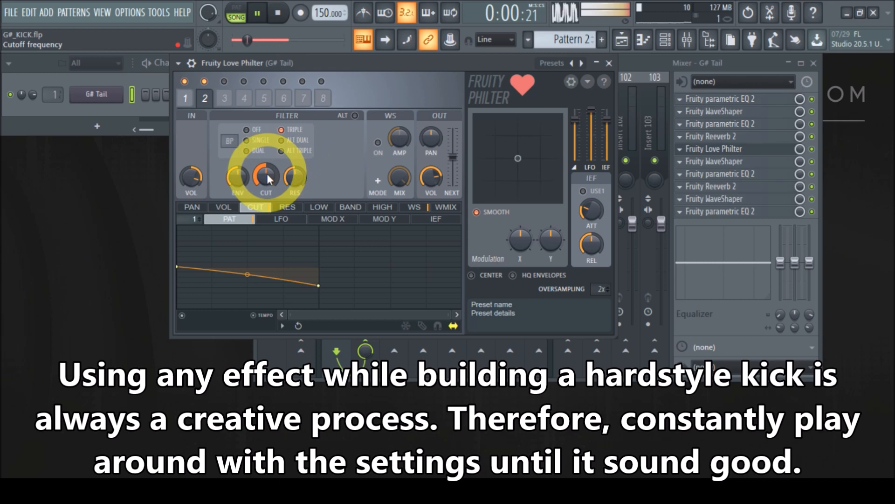
Try filter 2's cutoff at about 41% and its resonance at 100% and 50% during playback
{"action": "left_click_drag", "start_coordinate": [267, 175], "coordinate": [265, 195]}
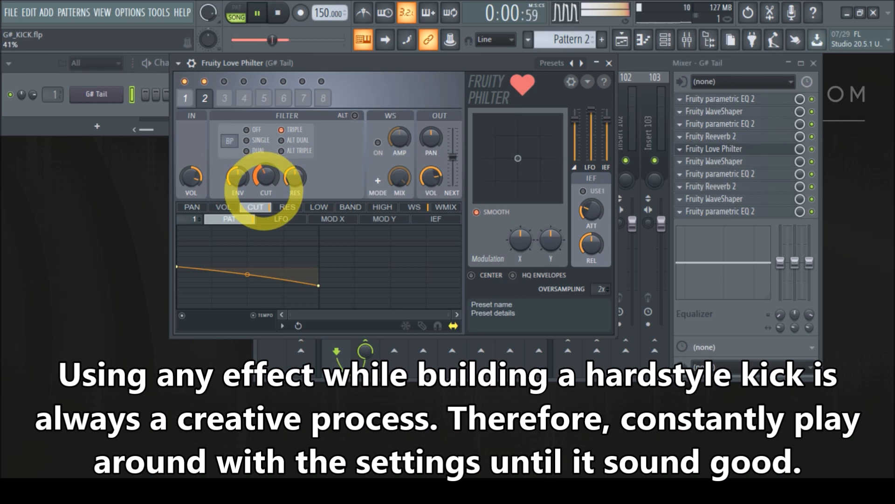
{"action": "mouse_move", "coordinate": [267, 184]}
{"action": "left_mouse_down"}
{"action": "mouse_move", "coordinate": [266, 171]}
{"action": "mouse_move", "coordinate": [260, 249]}
{"action": "mouse_move", "coordinate": [261, 183]}
{"action": "left_mouse_up"}
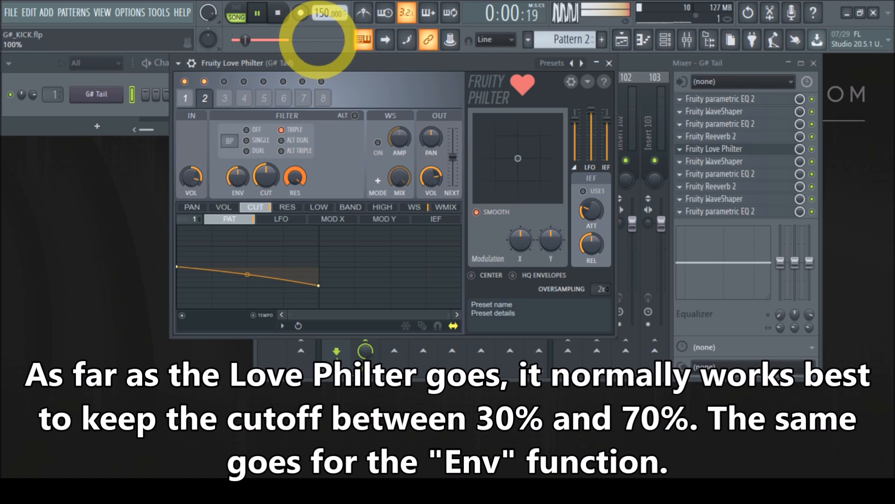
{"action": "left_click_drag", "start_coordinate": [295, 176], "coordinate": [301, 264]}
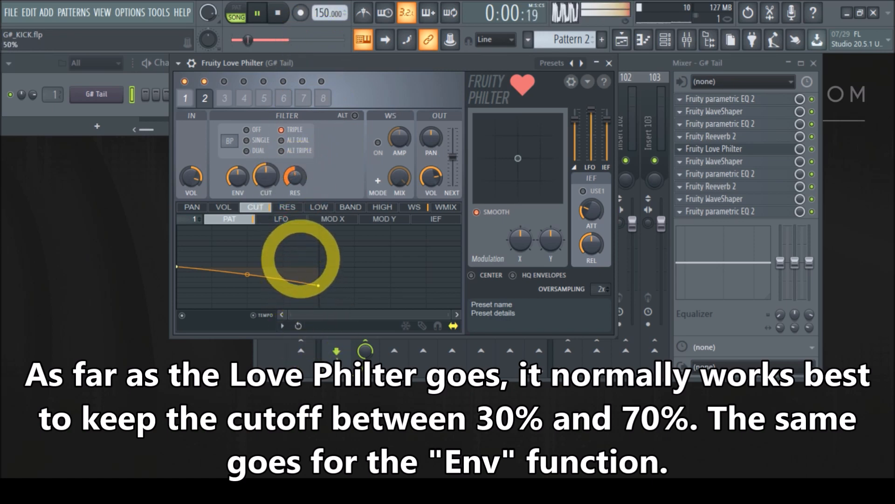
Try filter 2's envelope amount at about 70% and 50%, and stop playback
{"action": "mouse_move", "coordinate": [236, 180]}
{"action": "left_mouse_down"}
{"action": "mouse_move", "coordinate": [236, 90]}
{"action": "mouse_move", "coordinate": [230, 226]}
{"action": "mouse_move", "coordinate": [241, 181]}
{"action": "mouse_move", "coordinate": [236, 190]}
{"action": "left_mouse_up"}
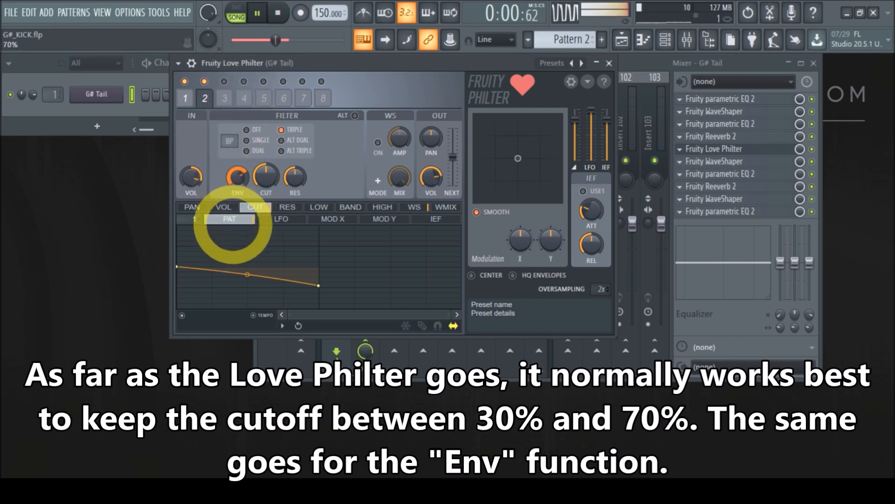
{"action": "left_click_drag", "start_coordinate": [232, 236], "coordinate": [229, 257]}
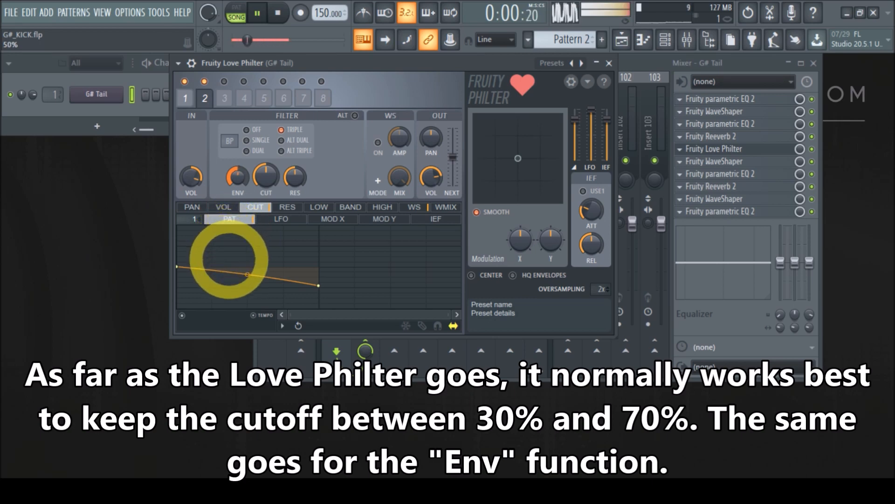
{"action": "left_click", "coordinate": [278, 12]}
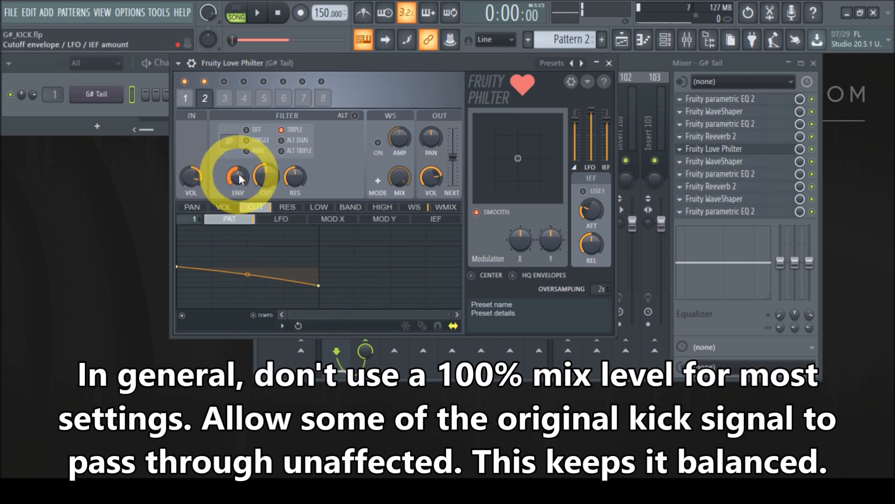
Play the kick and try a lower input volume on filter unit 2
{"action": "left_click", "coordinate": [205, 98]}
{"action": "left_click", "coordinate": [209, 99]}
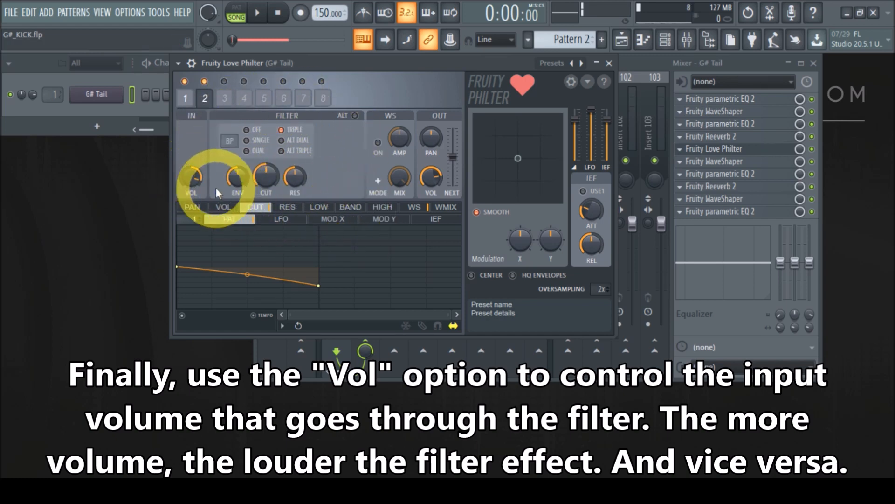
{"action": "left_click", "coordinate": [257, 12]}
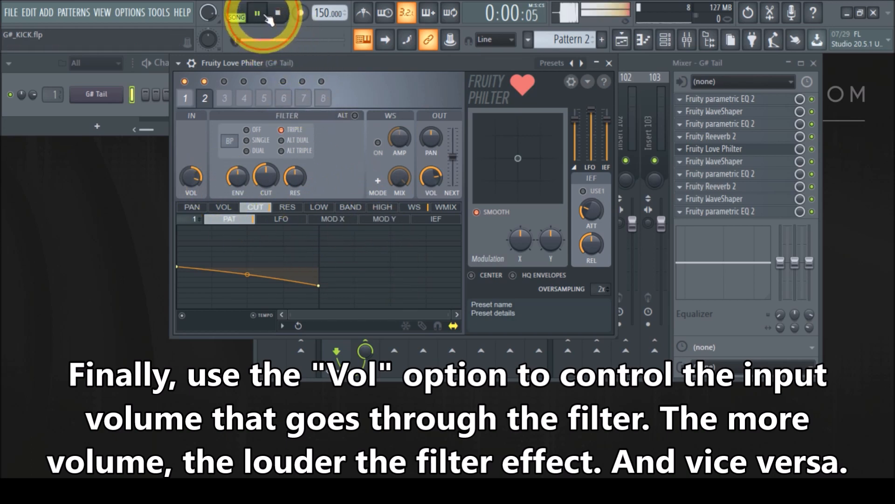
{"action": "mouse_move", "coordinate": [196, 176]}
{"action": "left_mouse_down"}
{"action": "mouse_move", "coordinate": [170, 236]}
{"action": "mouse_move", "coordinate": [182, 262]}
{"action": "mouse_move", "coordinate": [176, 130]}
{"action": "mouse_move", "coordinate": [189, 191]}
{"action": "left_mouse_up"}
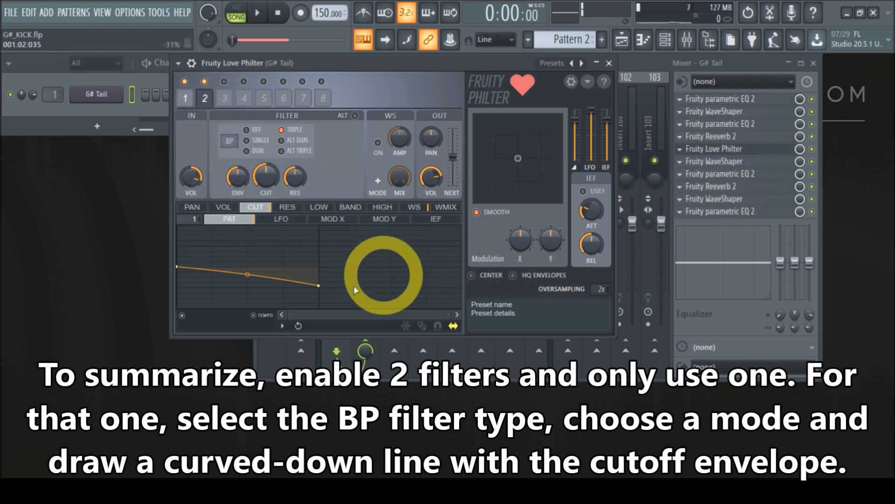
Review filter units 1 and 2, and close Fruity Love Philter and the Mixer
{"action": "left_click", "coordinate": [188, 98]}
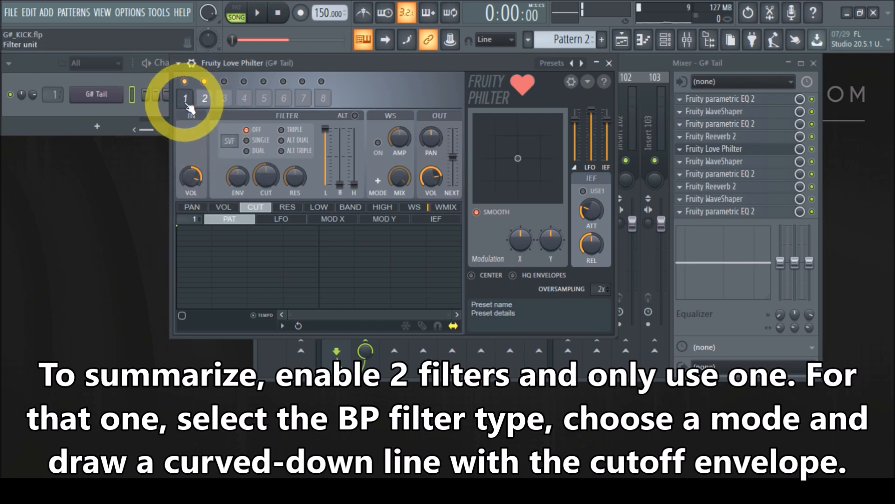
{"action": "left_click", "coordinate": [204, 98]}
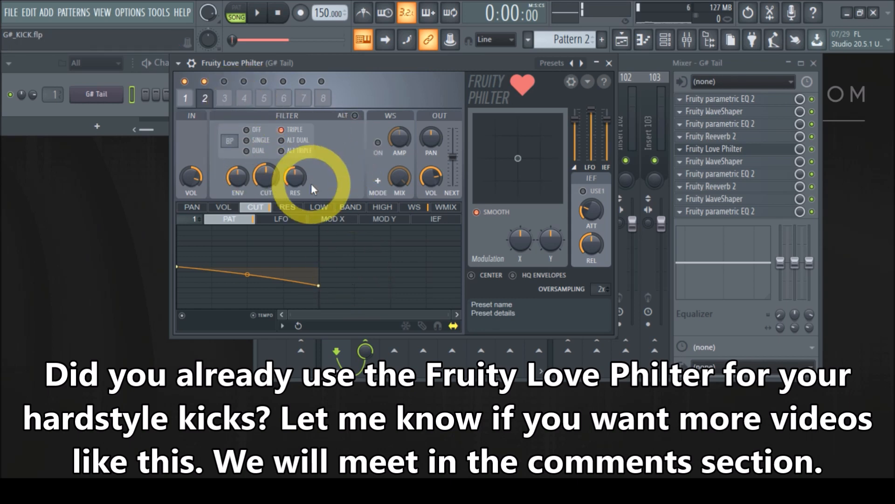
{"action": "left_click", "coordinate": [609, 63]}
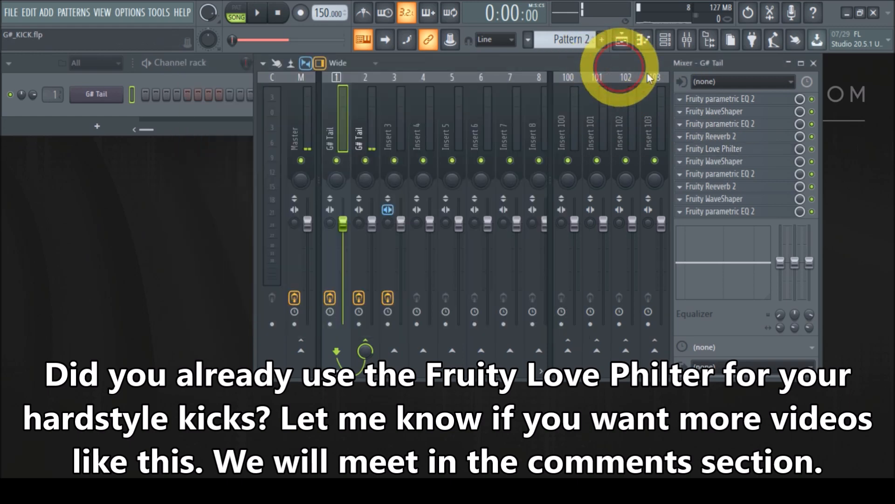
{"action": "left_click", "coordinate": [817, 63]}
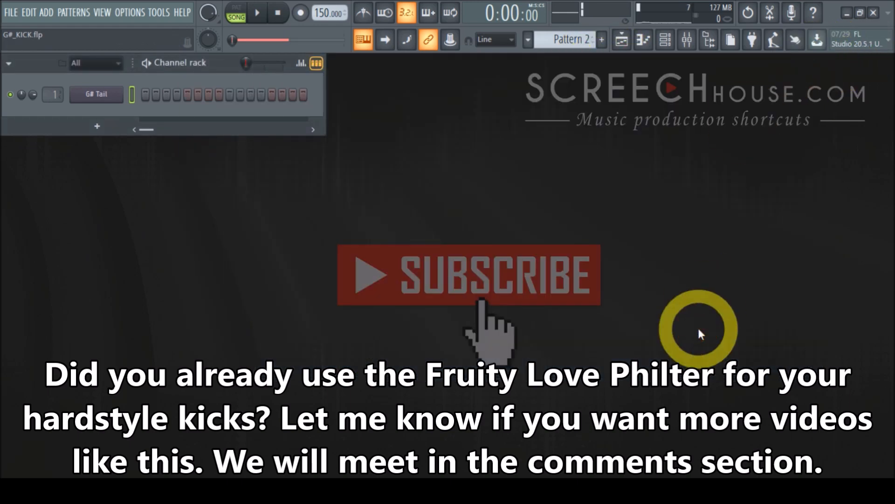